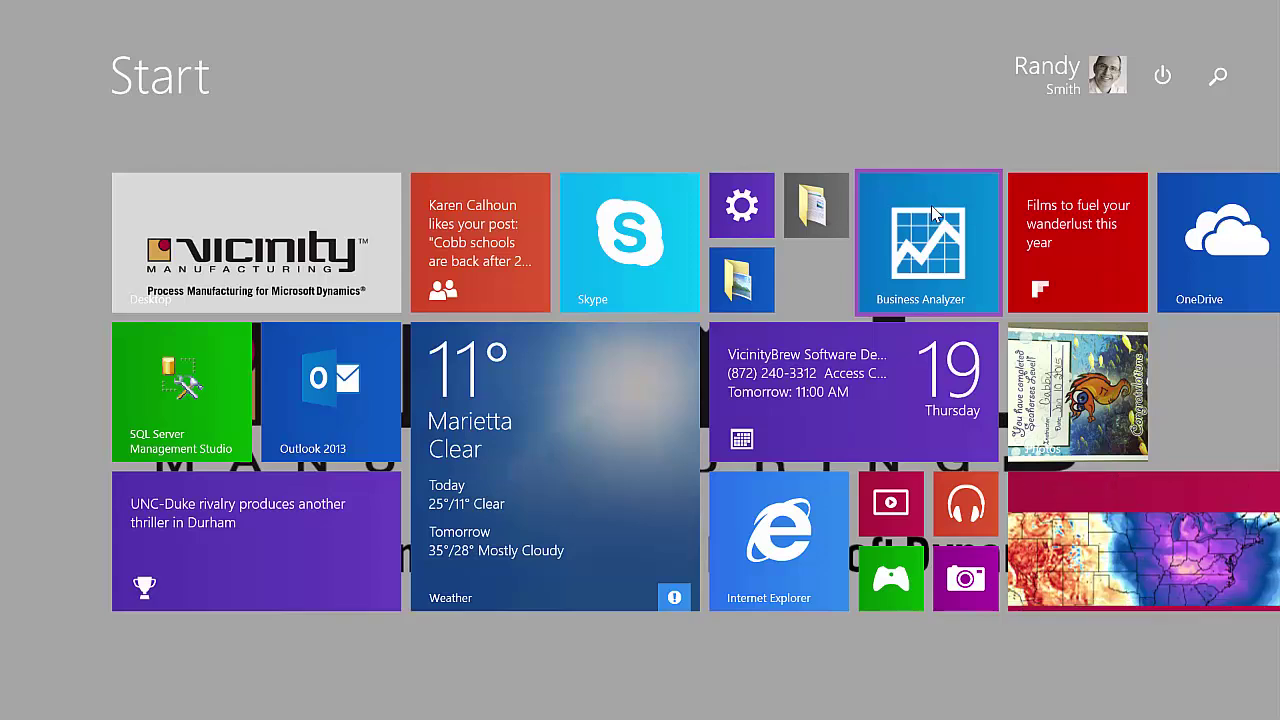
- Launch Business Analyzer from its tile on the Windows 8 Start screen
left_click(933, 212)
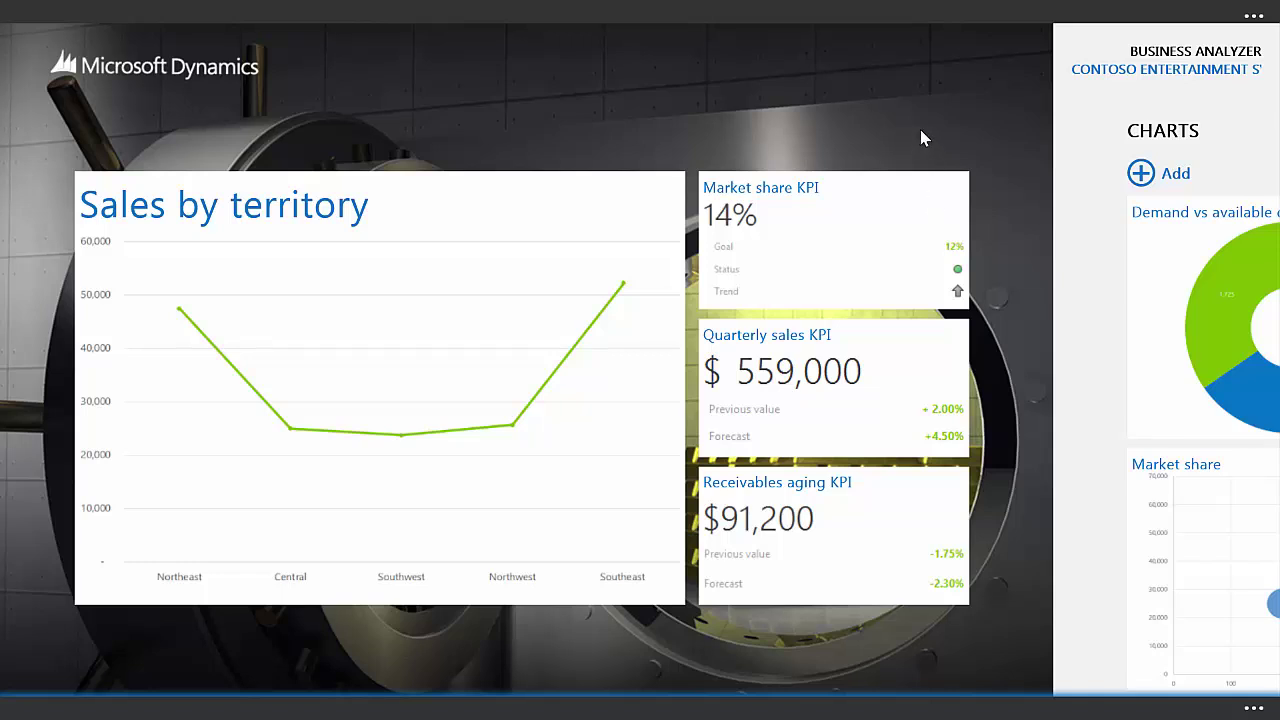
scroll(921, 137, "right", 3)
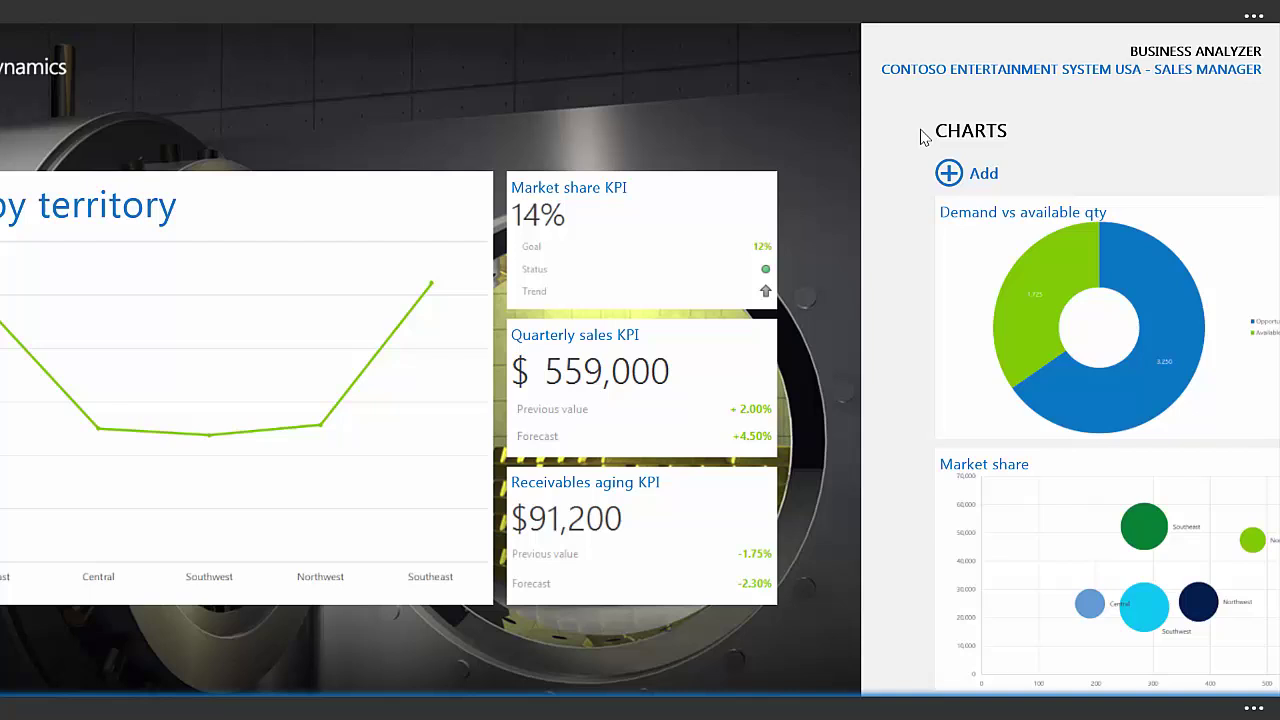
scroll(921, 137, "left", 3)
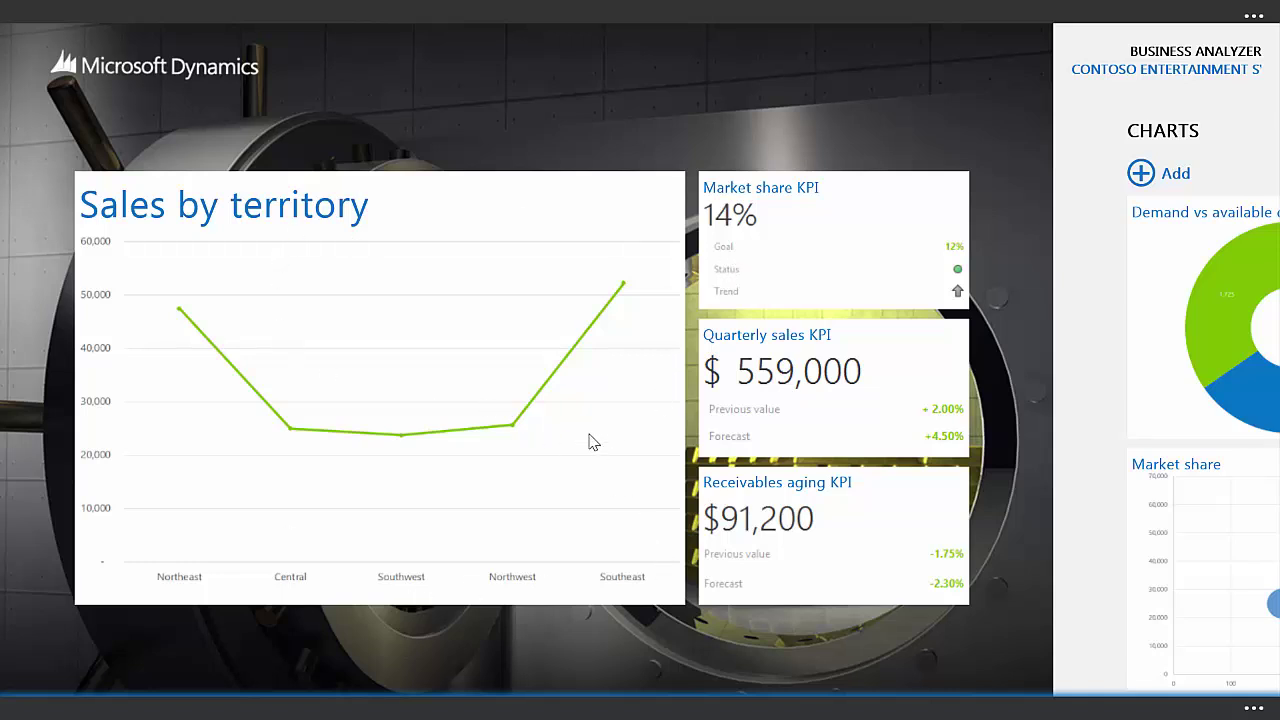
scroll(593, 441, "right", 8)
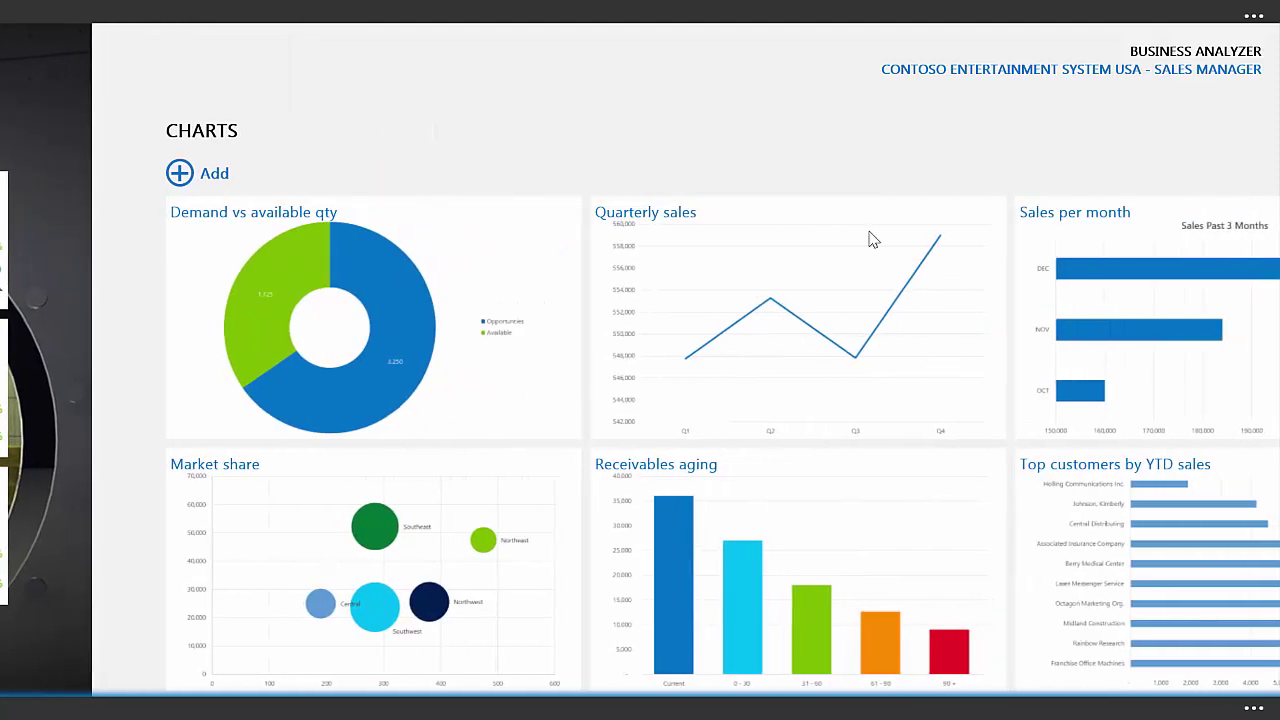
scroll(797, 263, "right", 6)
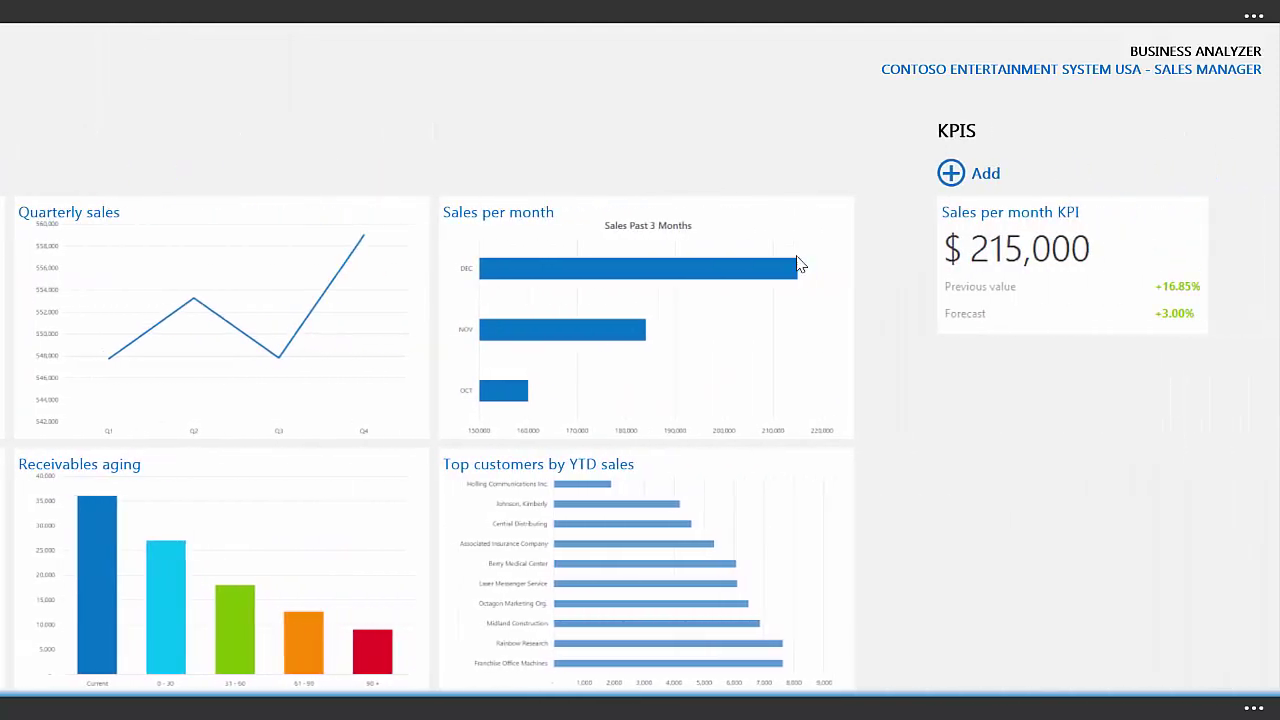
scroll(797, 263, "left", 6)
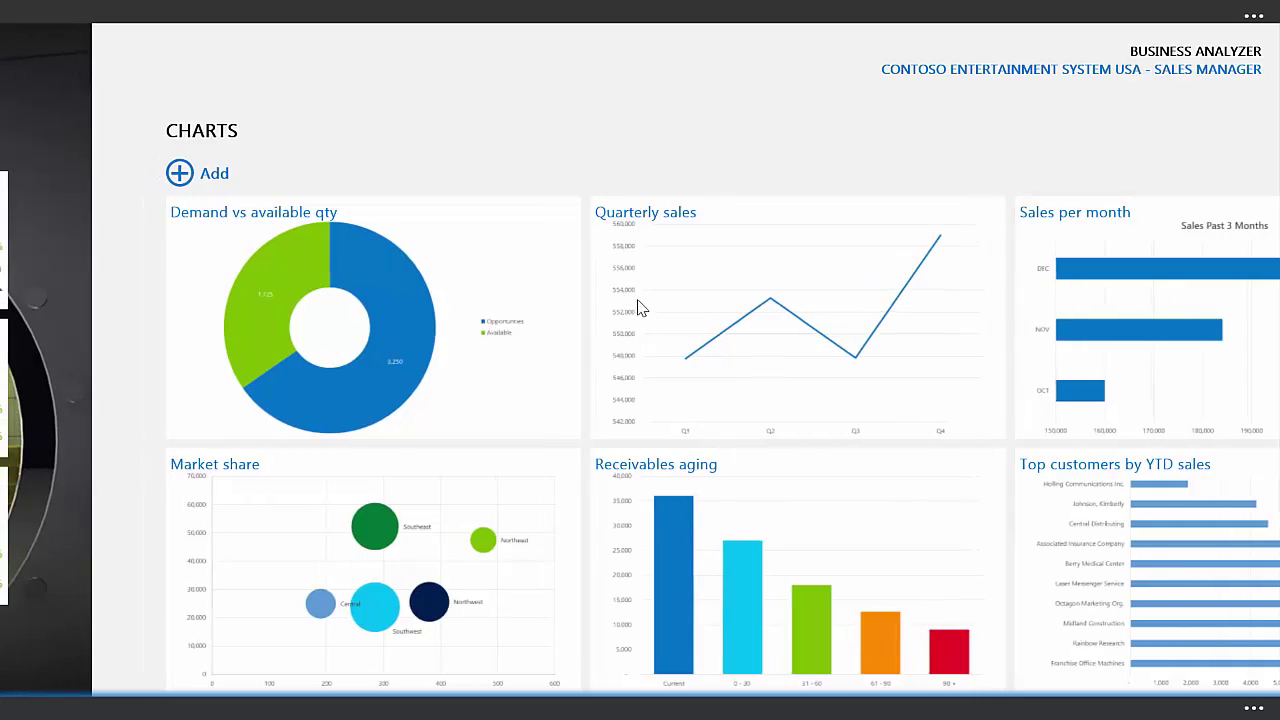
scroll(640, 310, "right", 6)
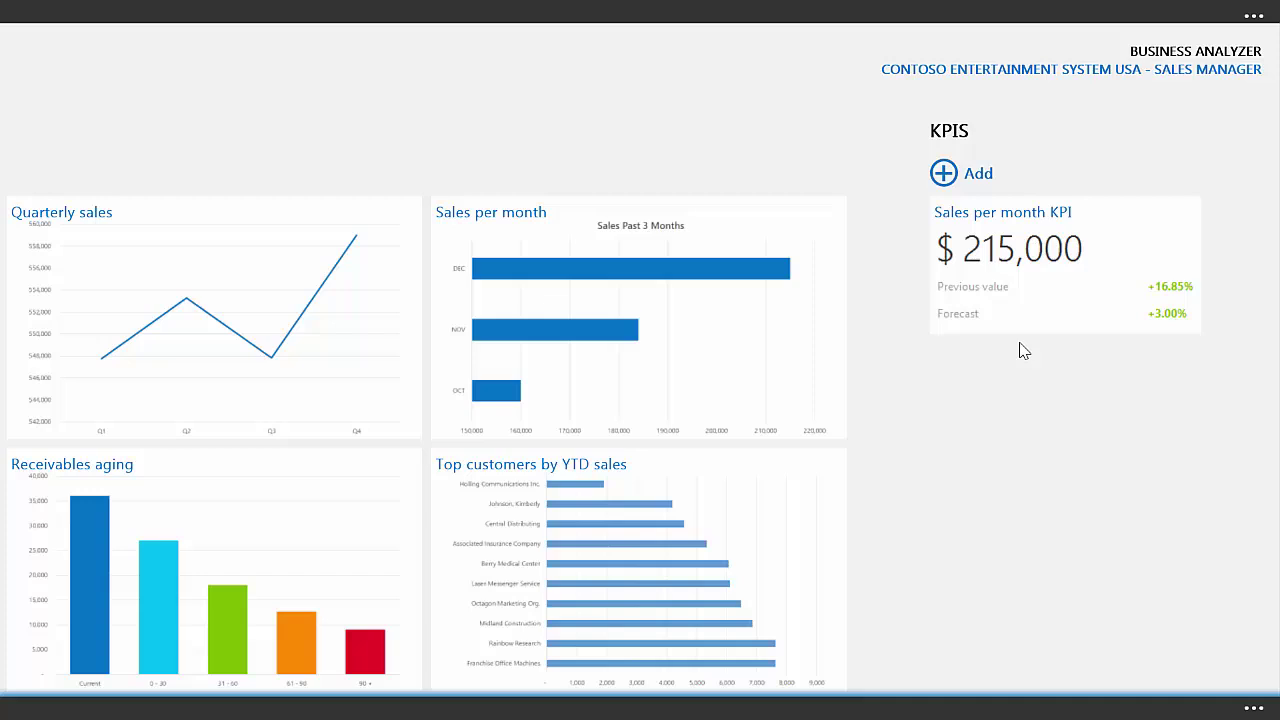
scroll(1024, 350, "left", 2)
scroll(1022, 351, "left", 10)
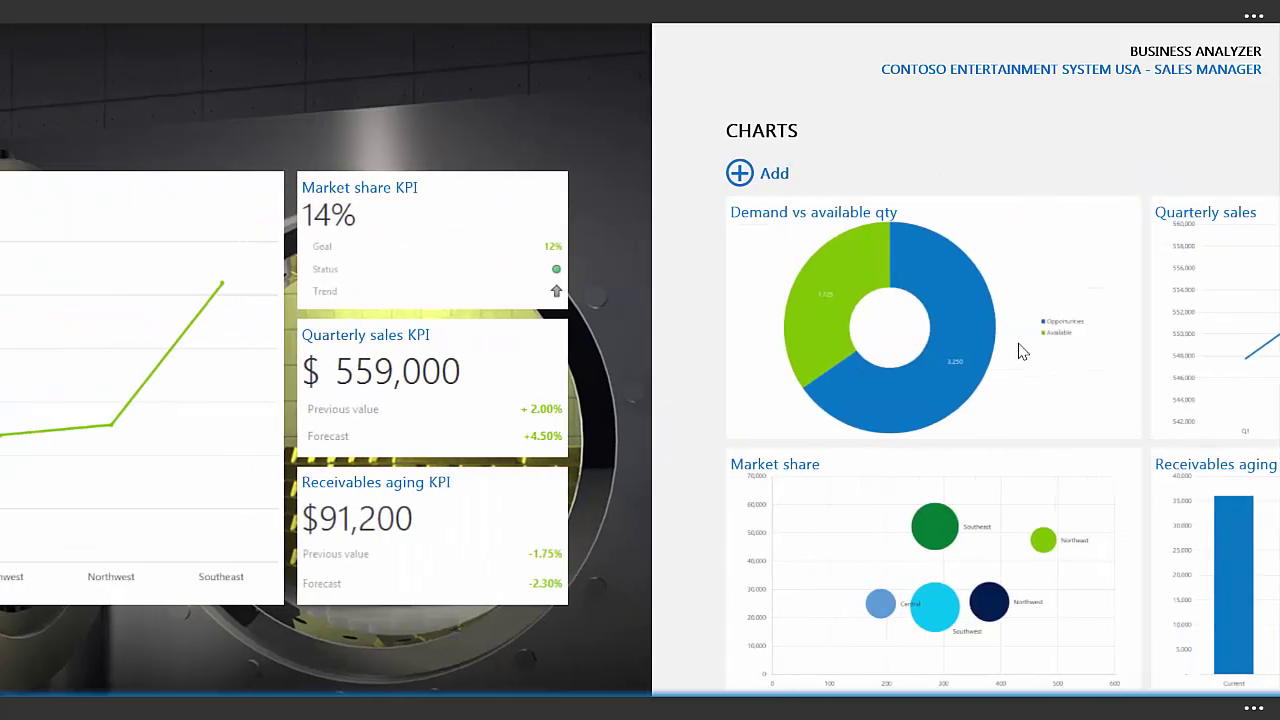
scroll(664, 240, "right", 4)
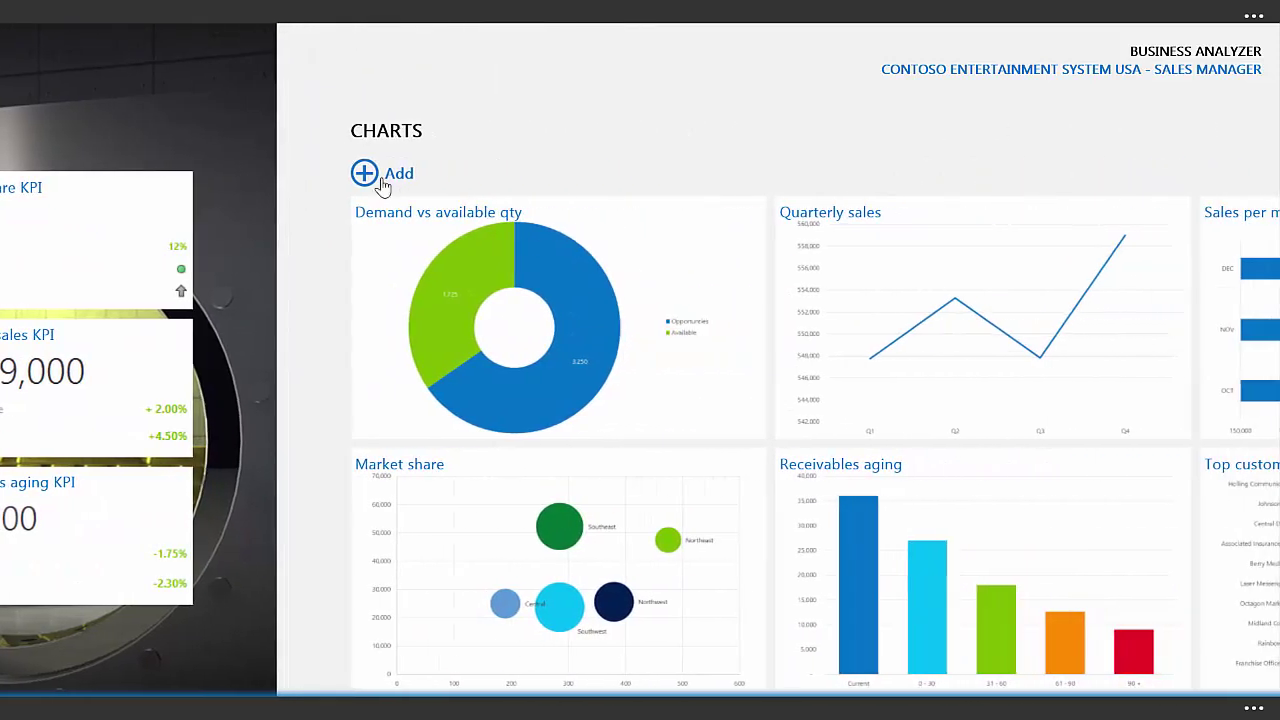
- Untick Demand vs available qty, Market share, Quarterly sales and Receivables aging in the chart Gallery
left_click(368, 177)
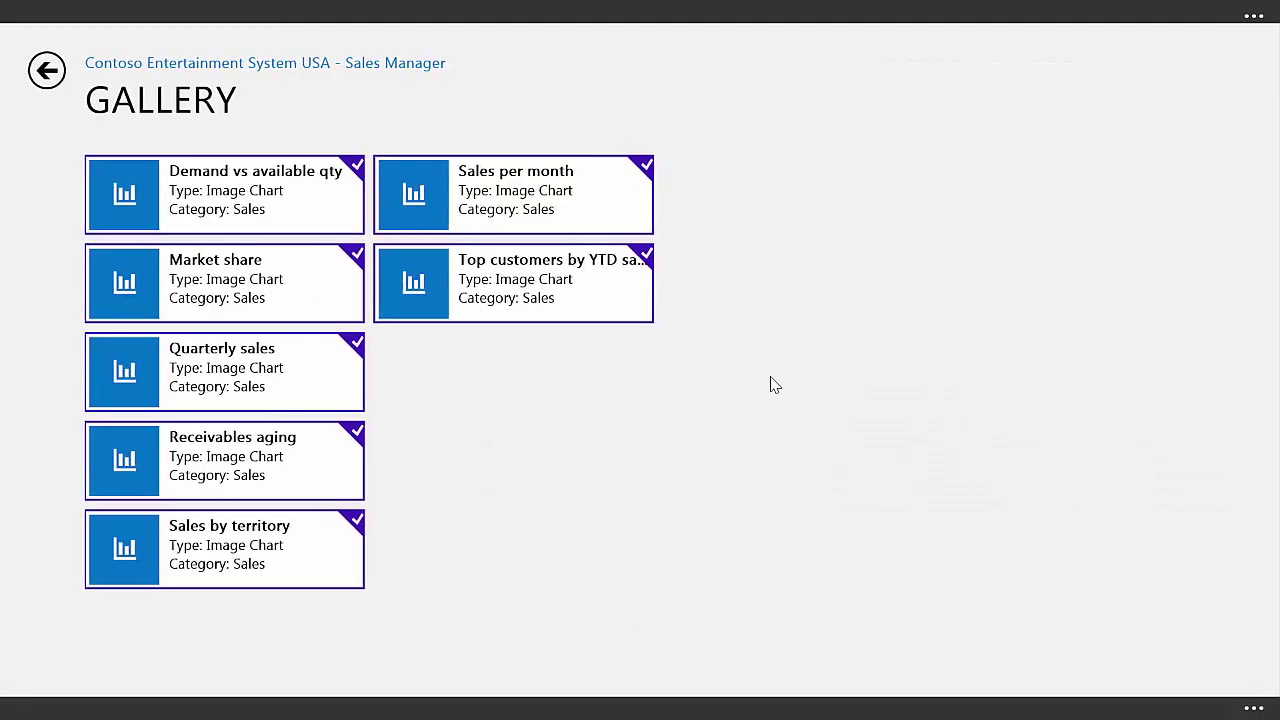
left_click(290, 208)
left_click(291, 286)
left_click(292, 388)
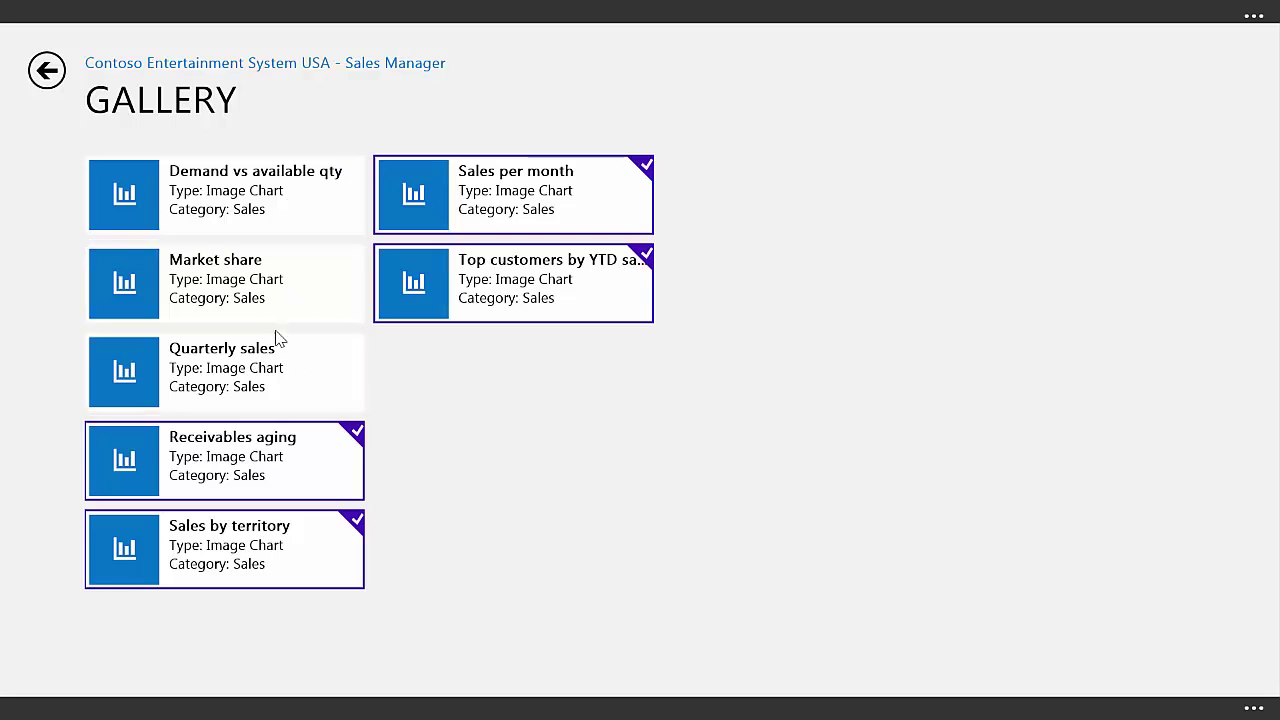
left_click(257, 441)
left_click(46, 70)
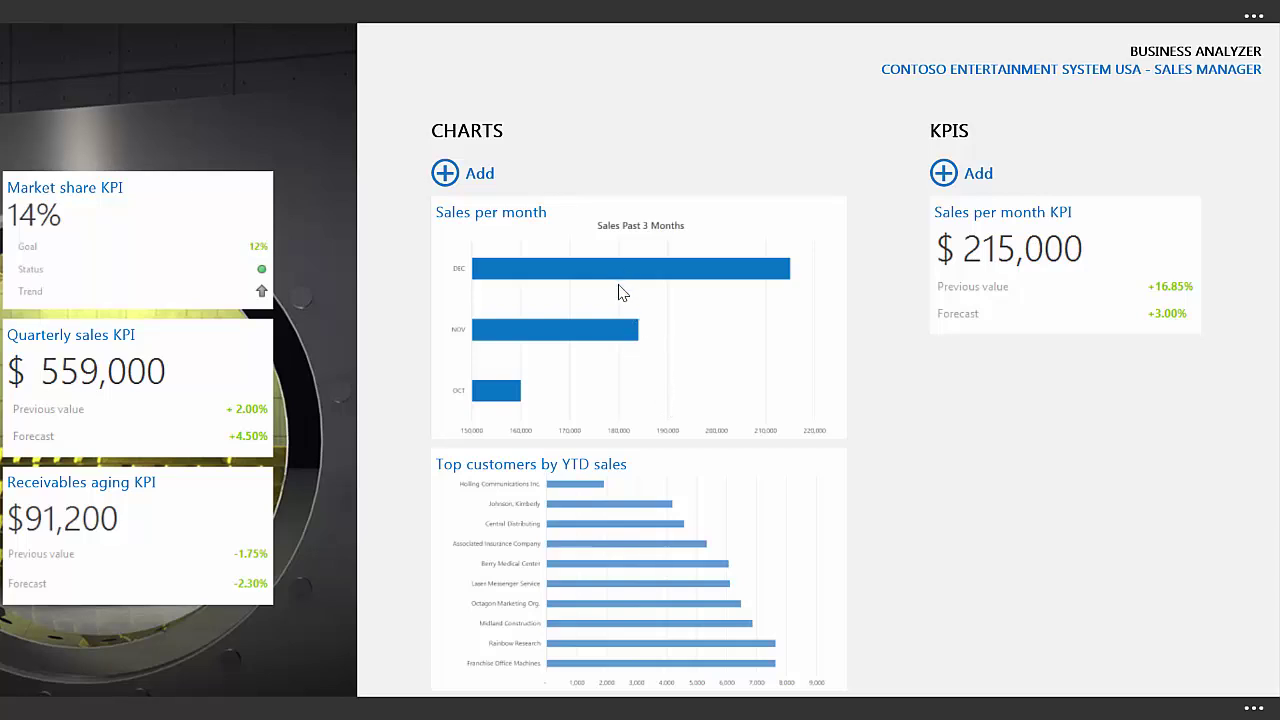
scroll(616, 297, "up", 2)
scroll(616, 297, "up", 5)
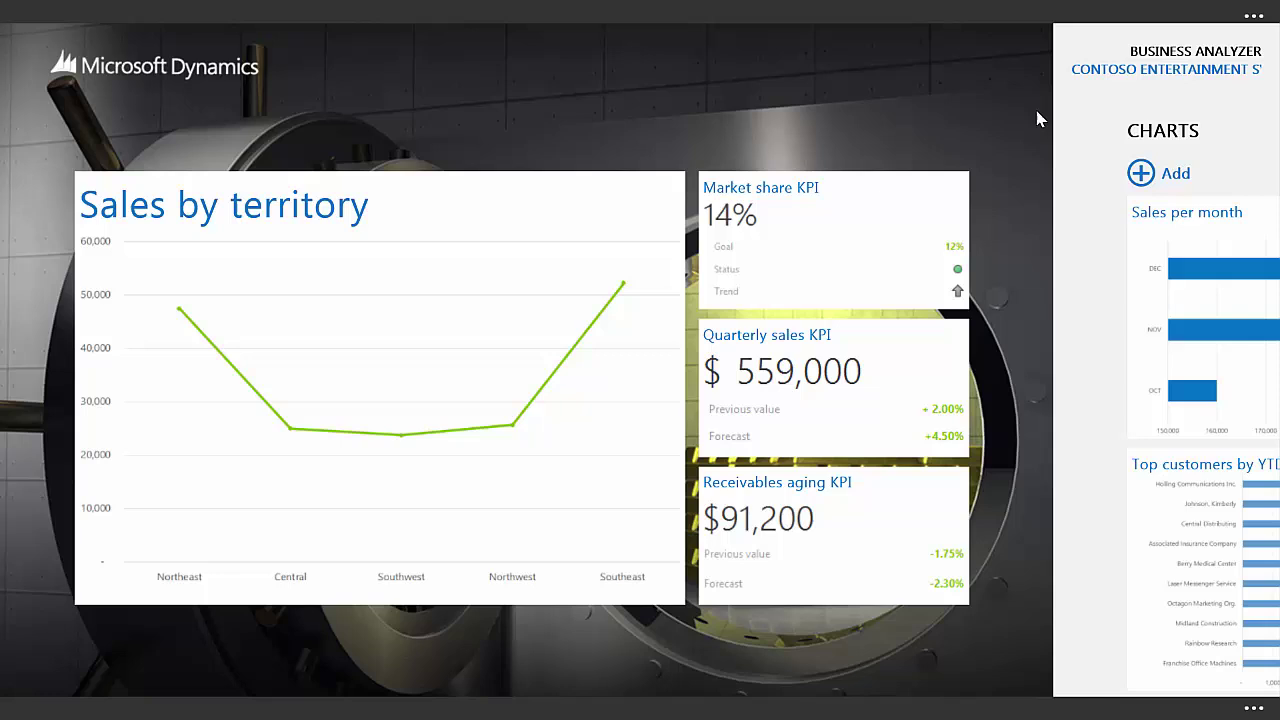
- Choose Accounting Manager from the Role dropdown in the app bar
left_click(1256, 18)
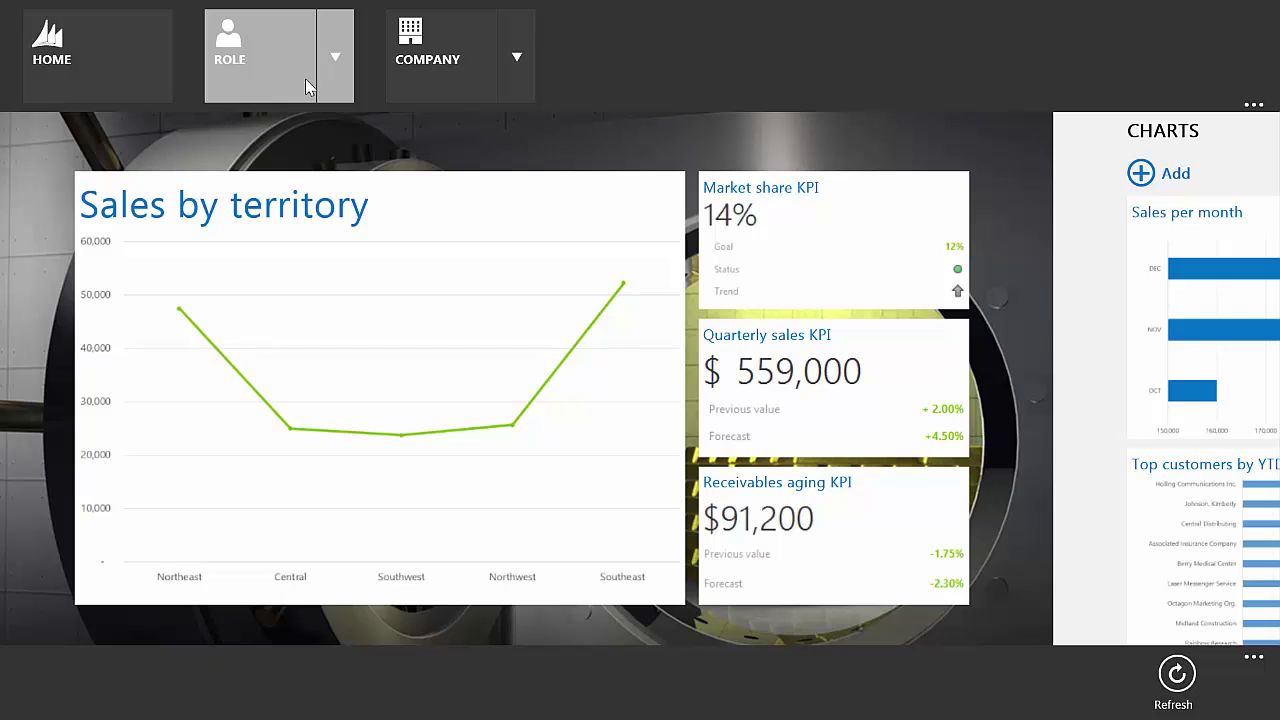
left_click(333, 74)
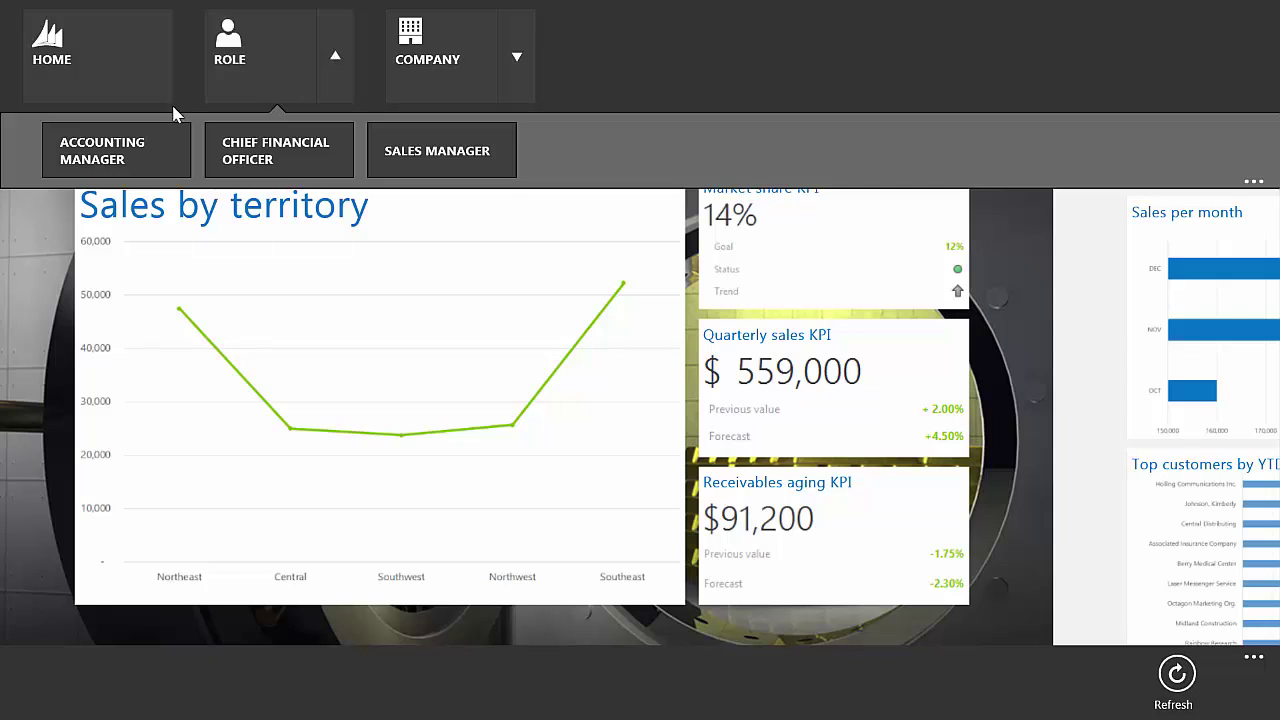
left_click(163, 161)
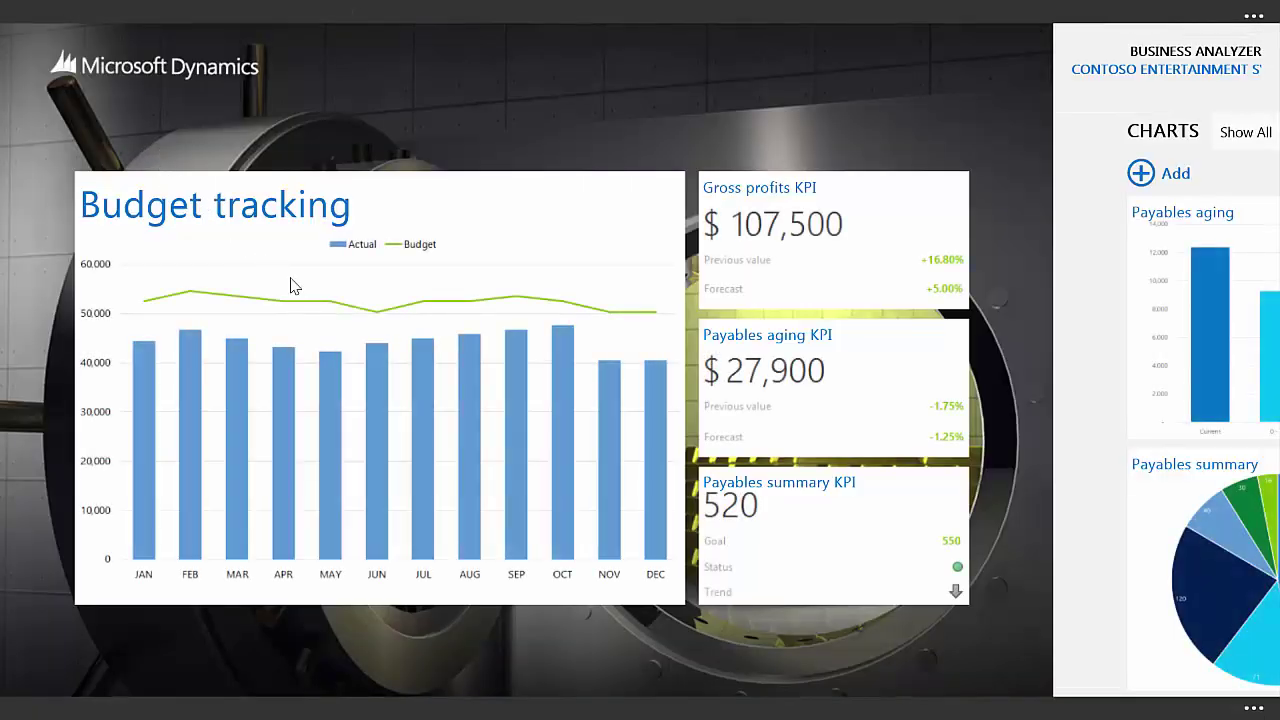
- Filter the Charts list to the Purchasing category
scroll(948, 163, "down", 5)
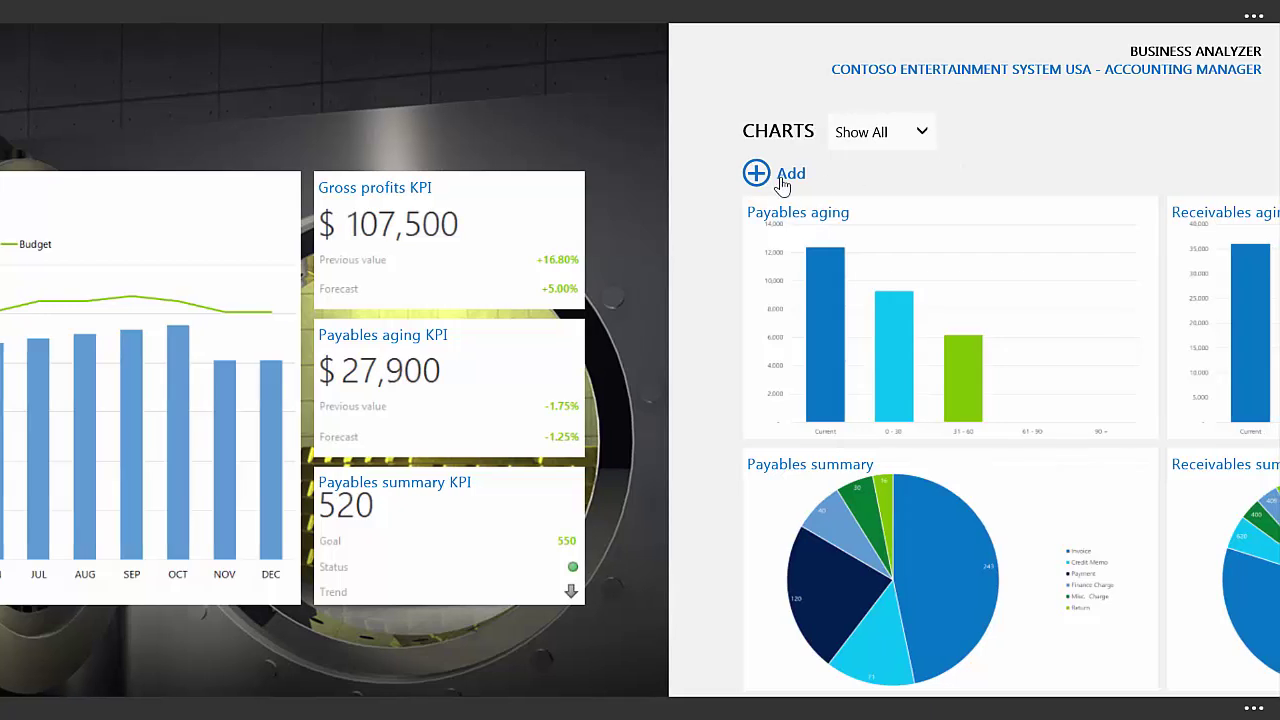
left_click(930, 141)
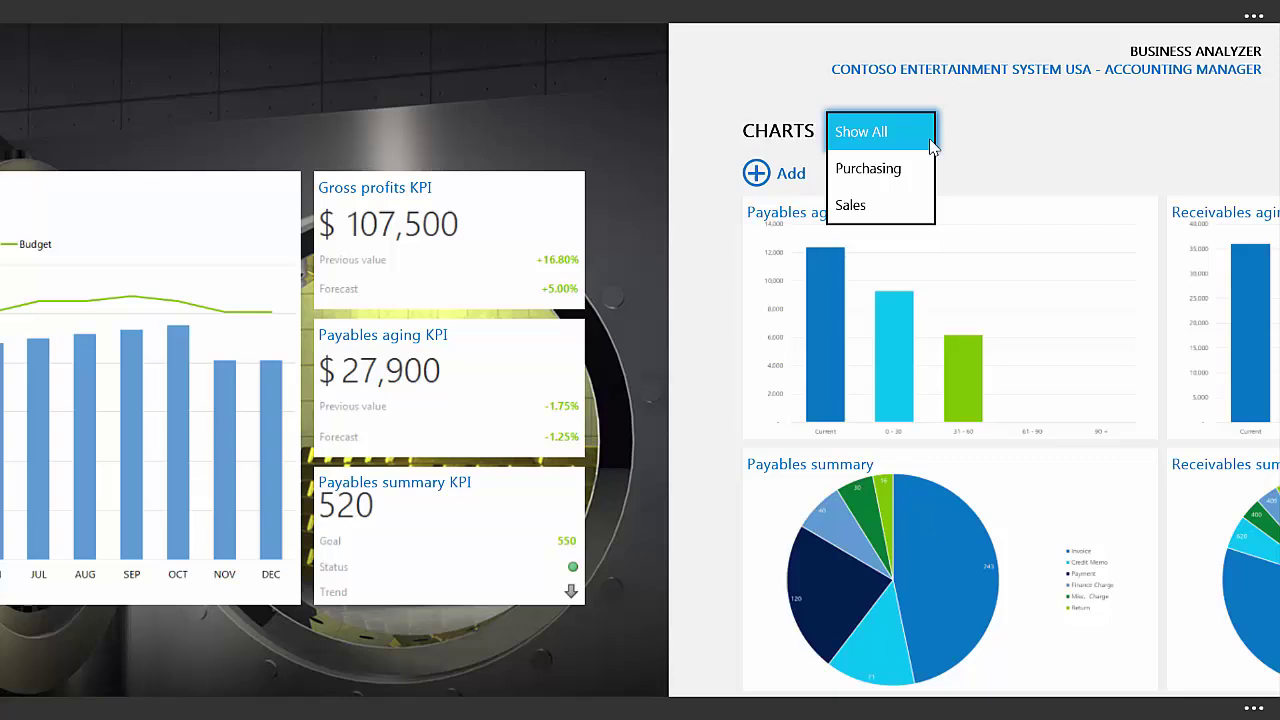
left_click(906, 177)
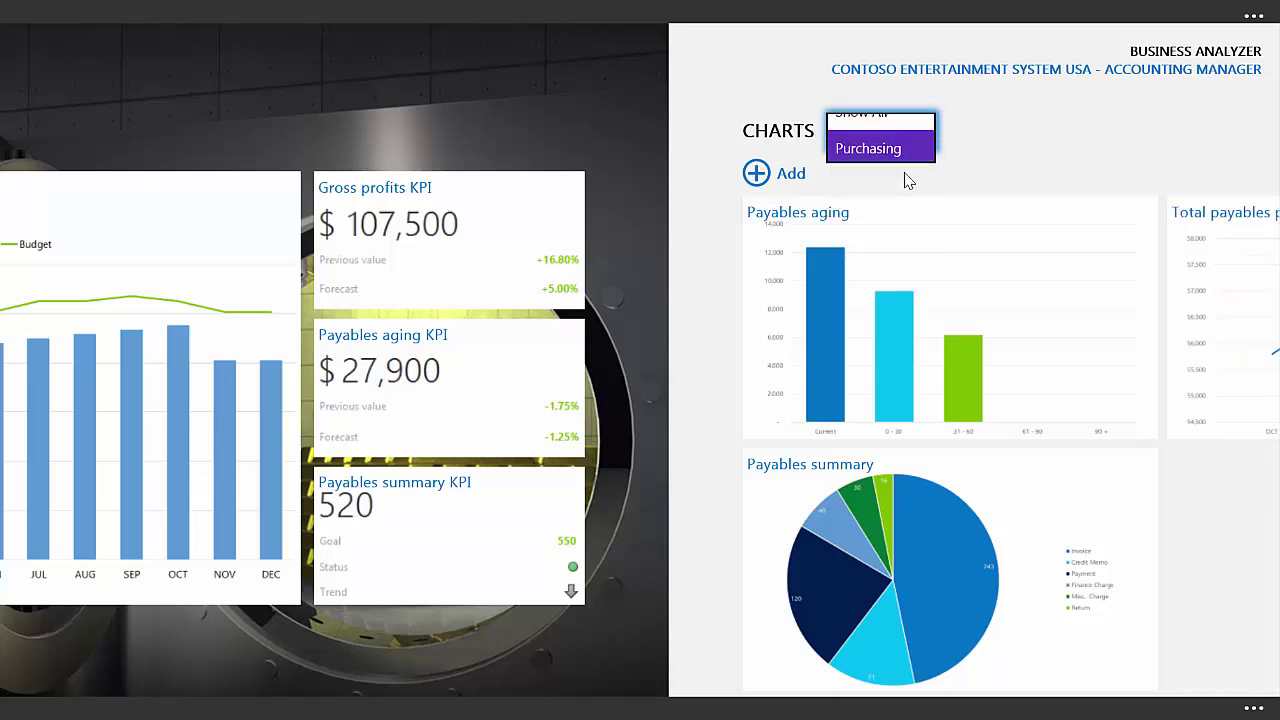
- Add the Gross profits chart from the Gallery and return to the dashboard
left_click(755, 174)
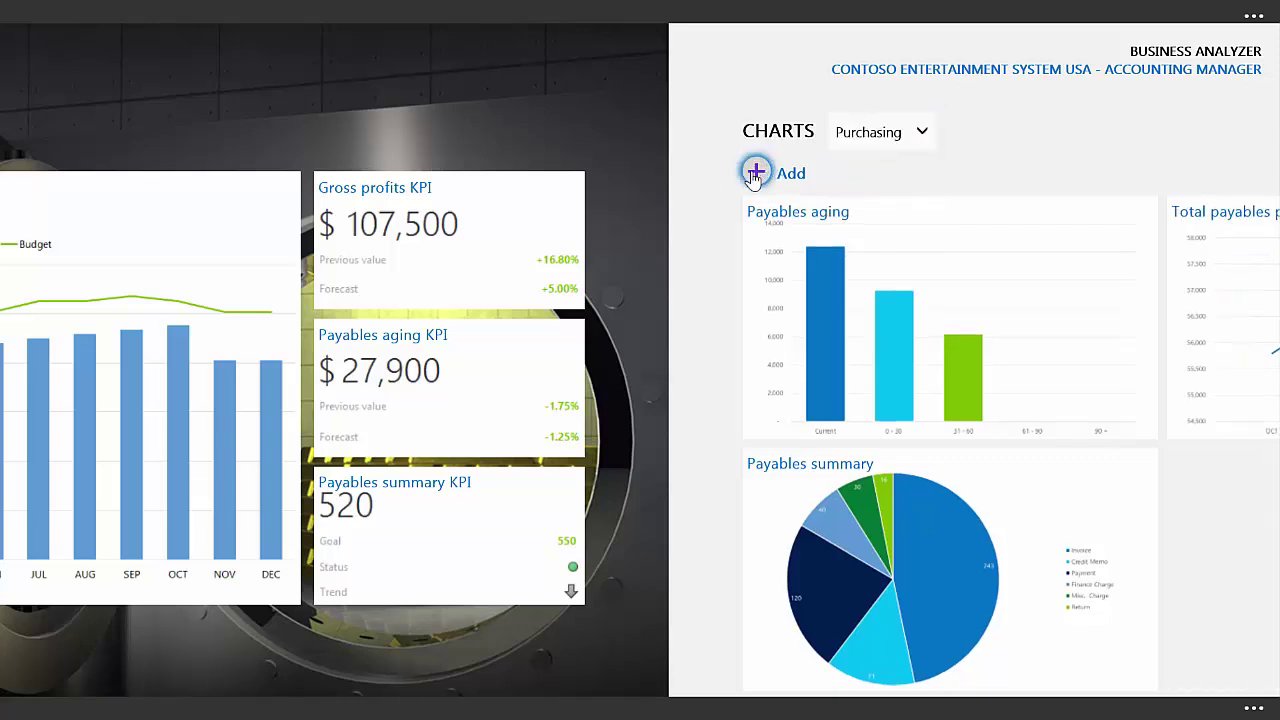
left_click(271, 334)
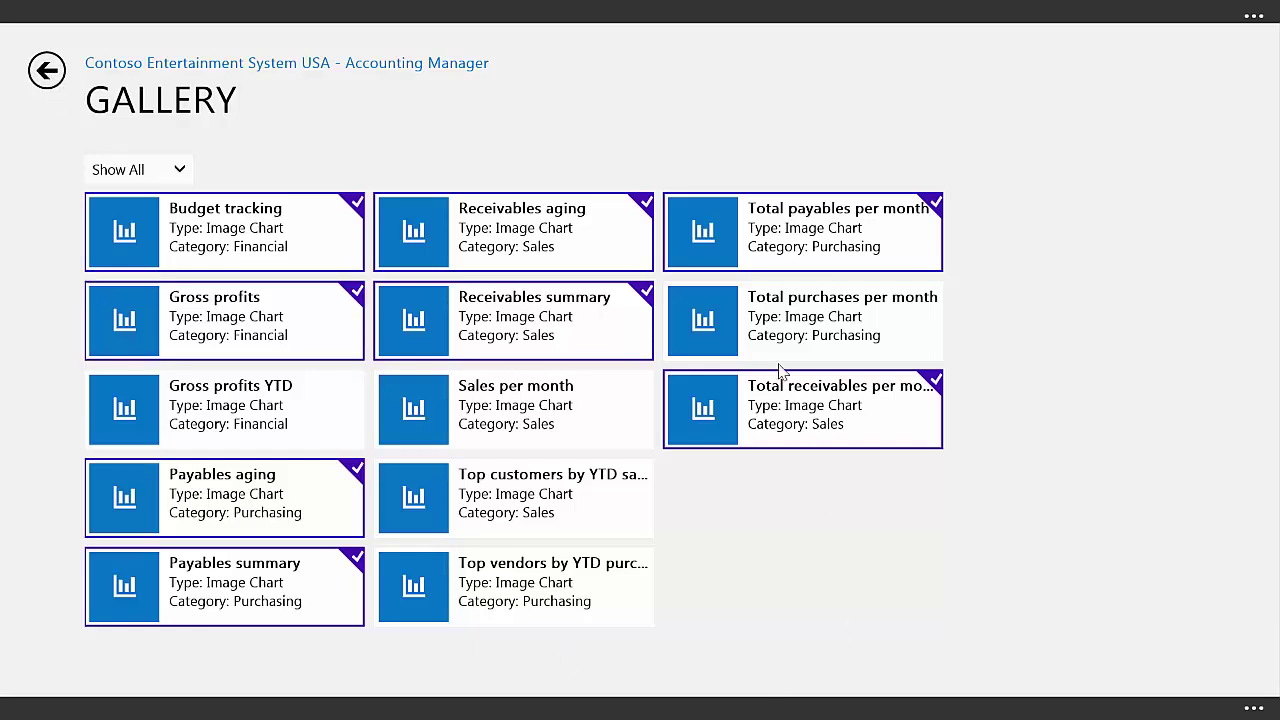
left_click(46, 72)
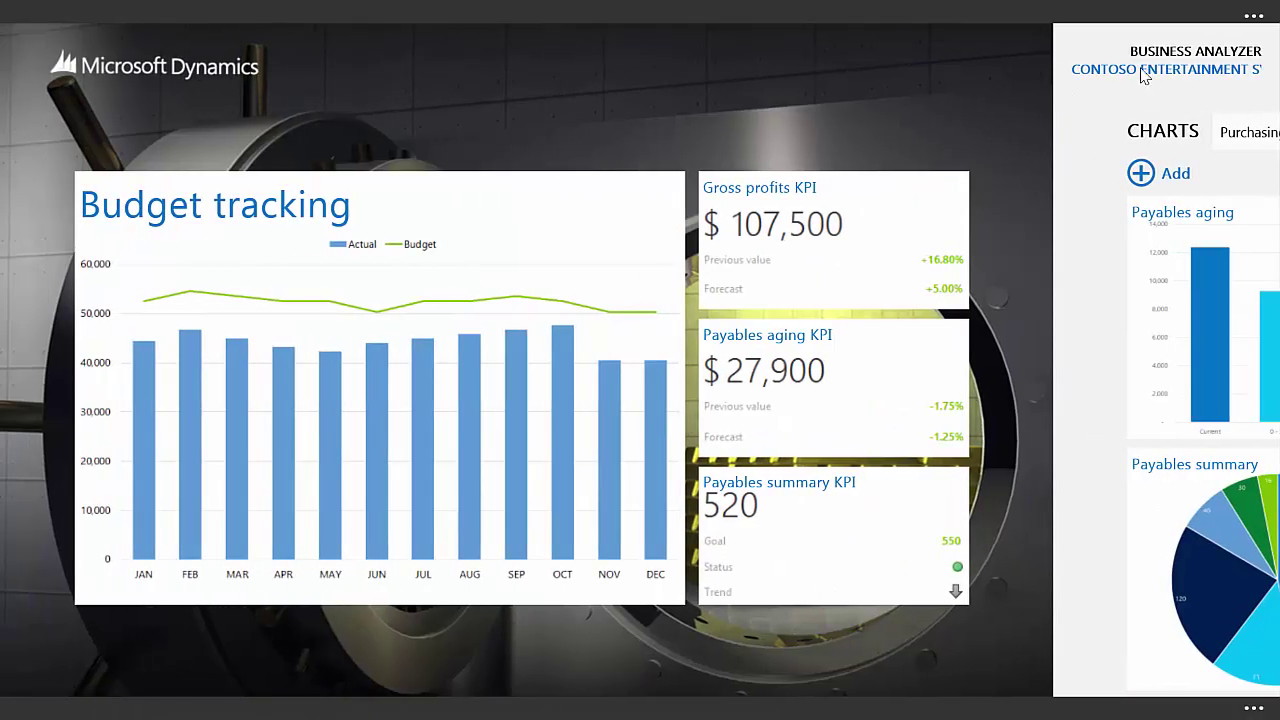
- Choose Sales Manager from the Role dropdown in the app bar
left_click(1258, 20)
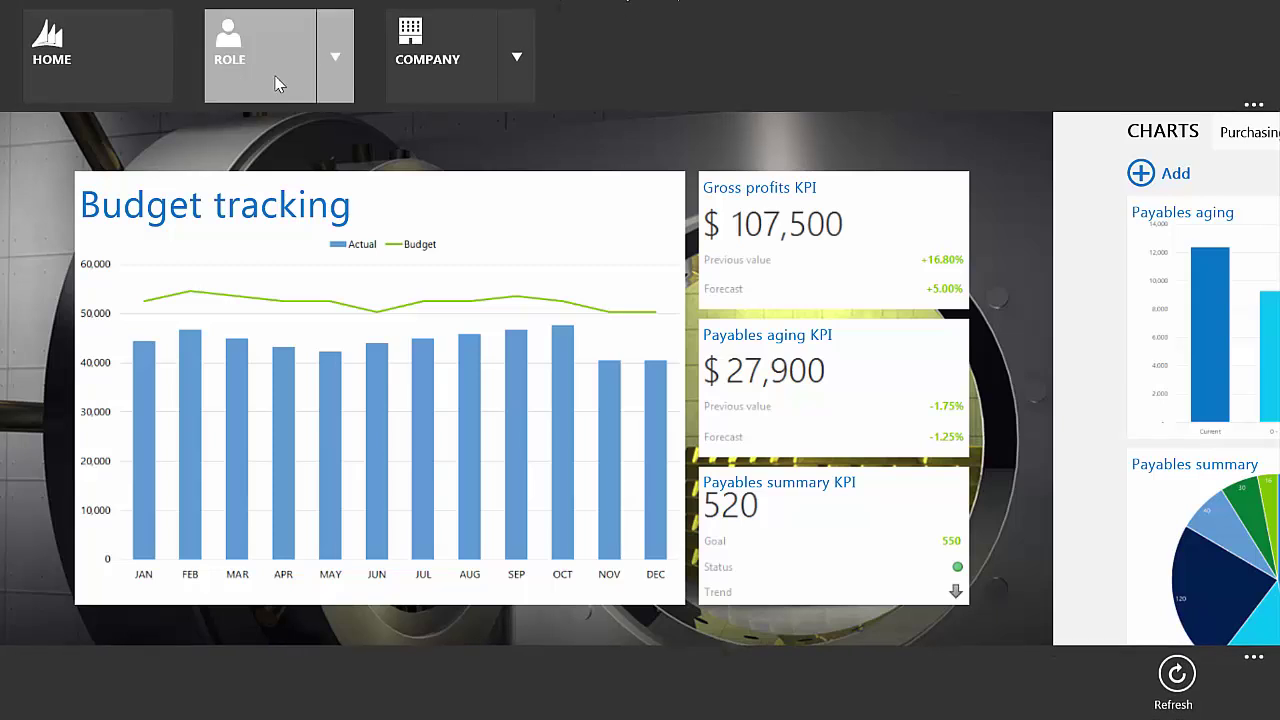
left_click(335, 60)
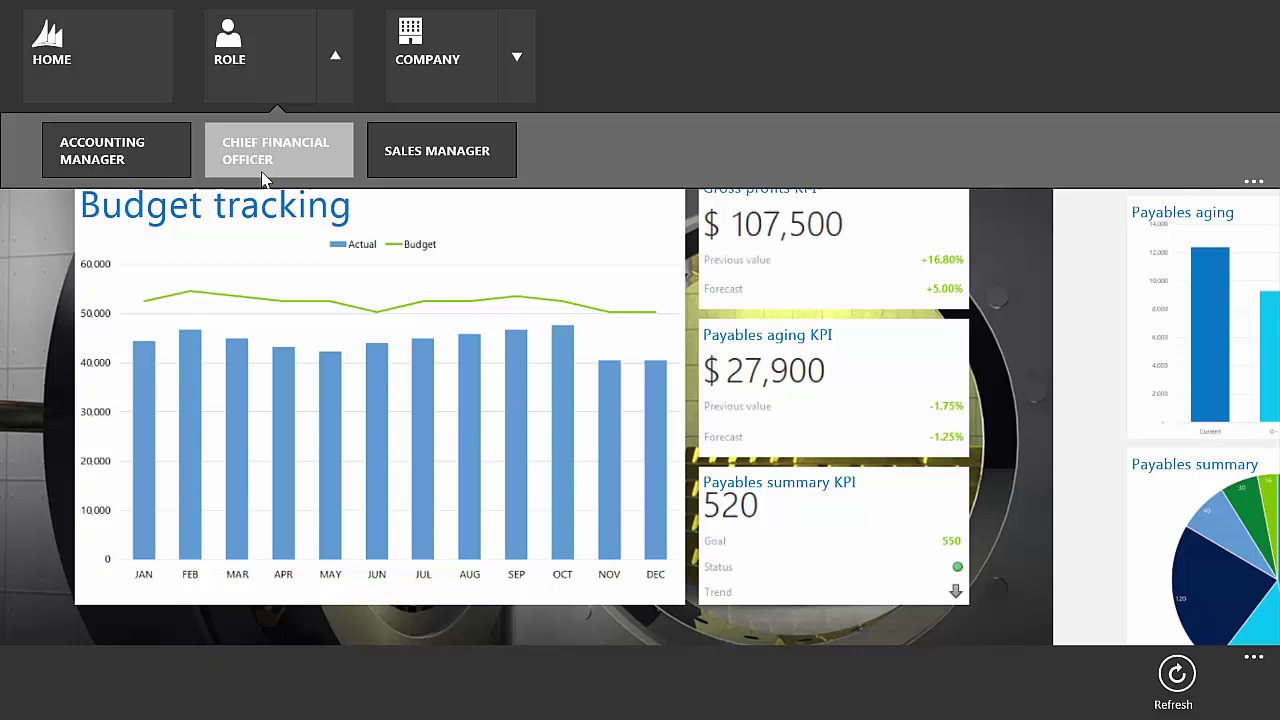
left_click(422, 170)
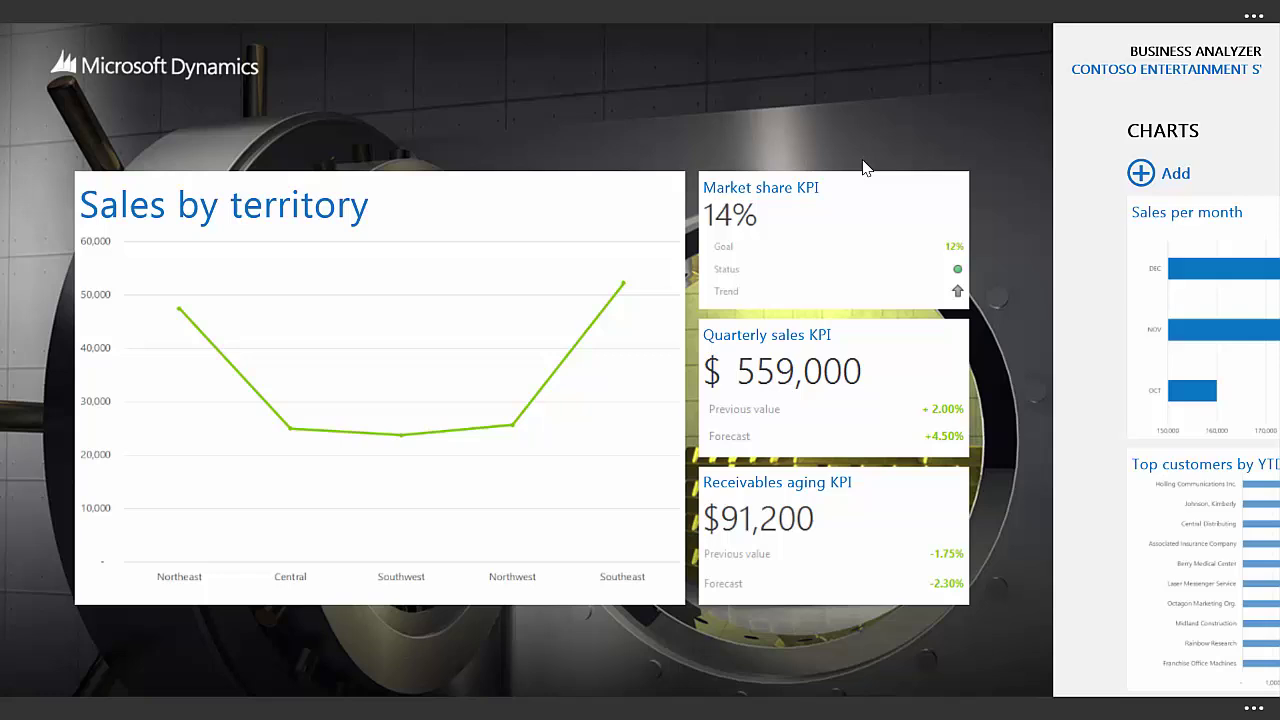
mouse_move(1226, 15)
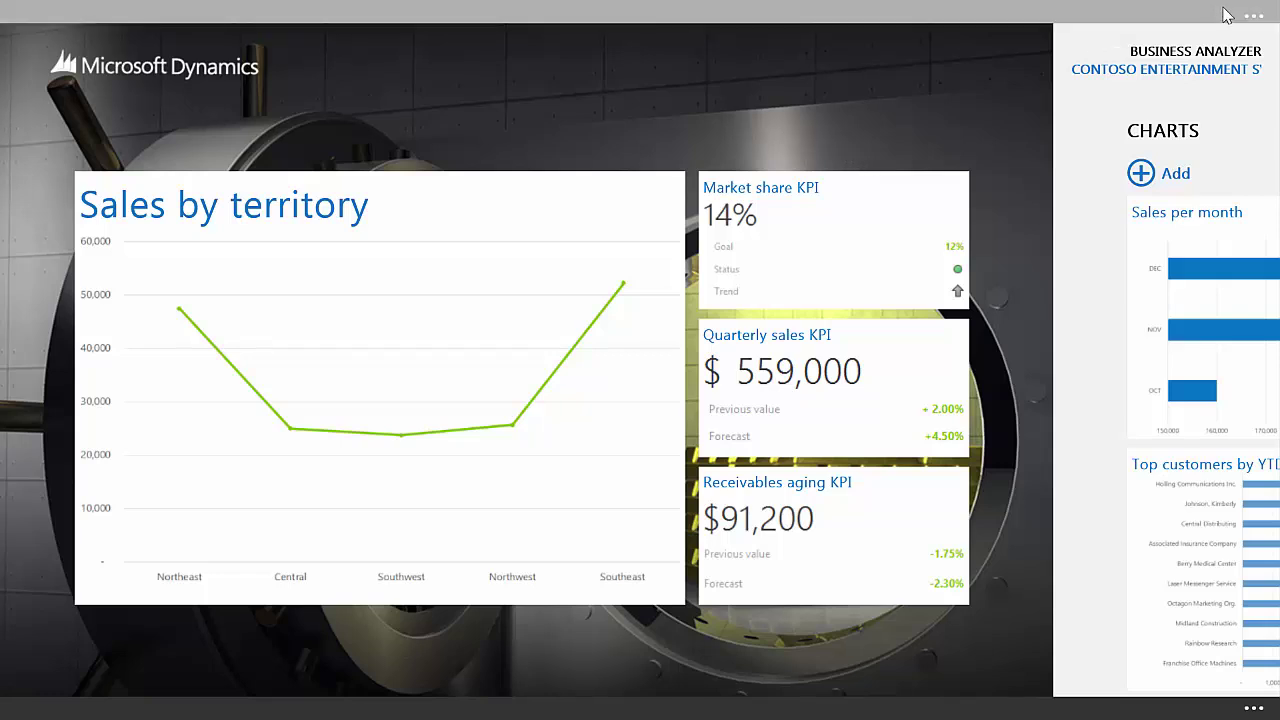
right_click(837, 31)
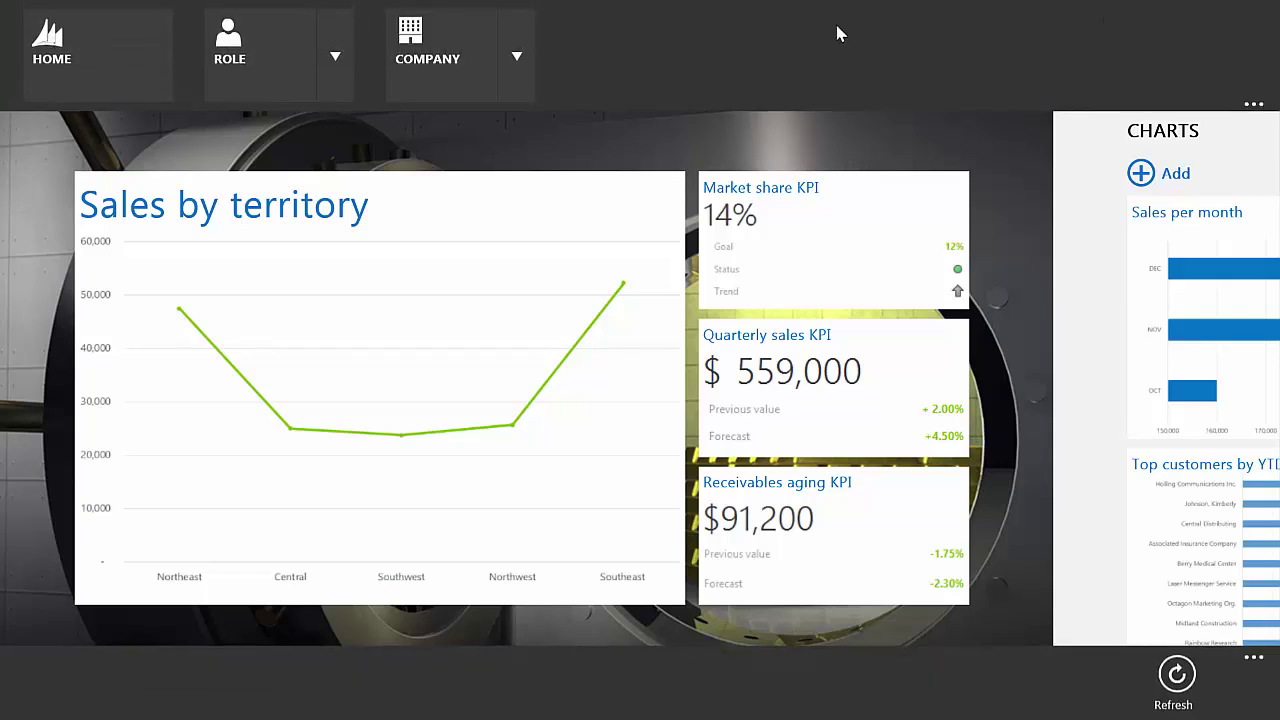
left_click(517, 62)
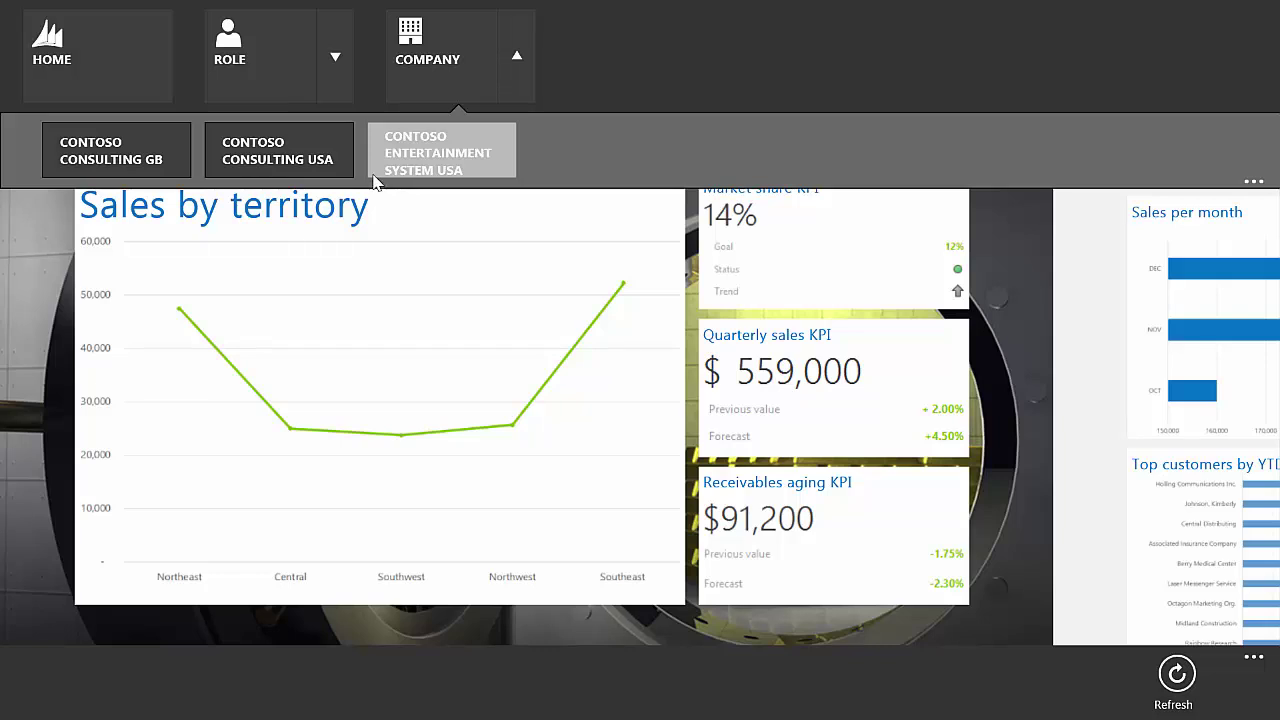
left_click(132, 92)
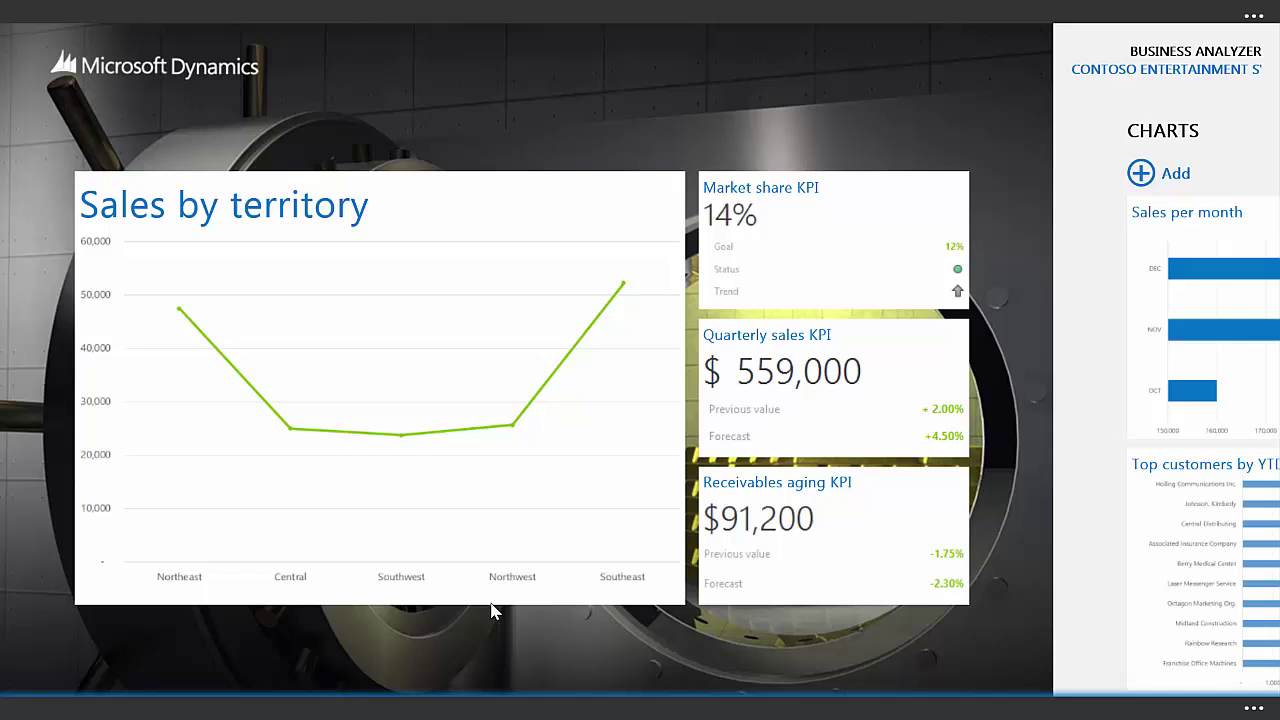
- Open the Top customers by YTD sales chart tile full-screen
left_click(571, 594)
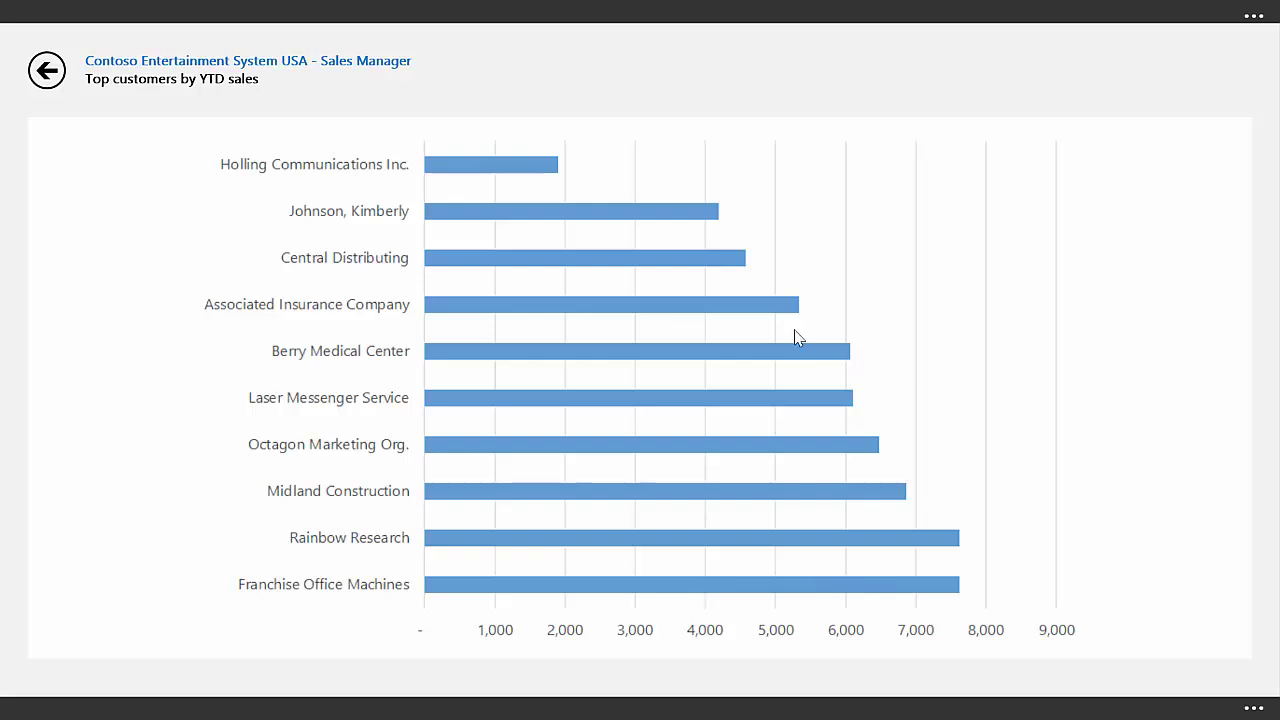
- Return from the customers chart and scroll the dashboard toward the Quarterly sales KPI
left_click(57, 80)
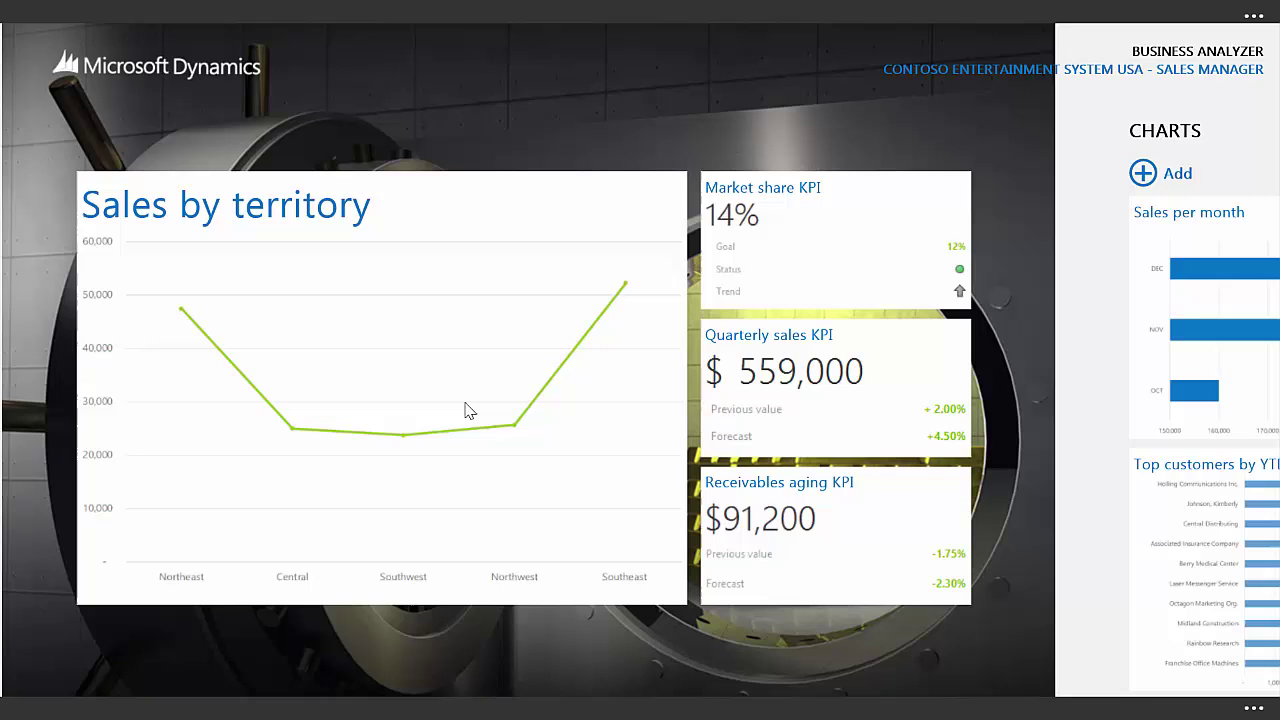
scroll(736, 623, "down", 2)
scroll(737, 617, "down", 5)
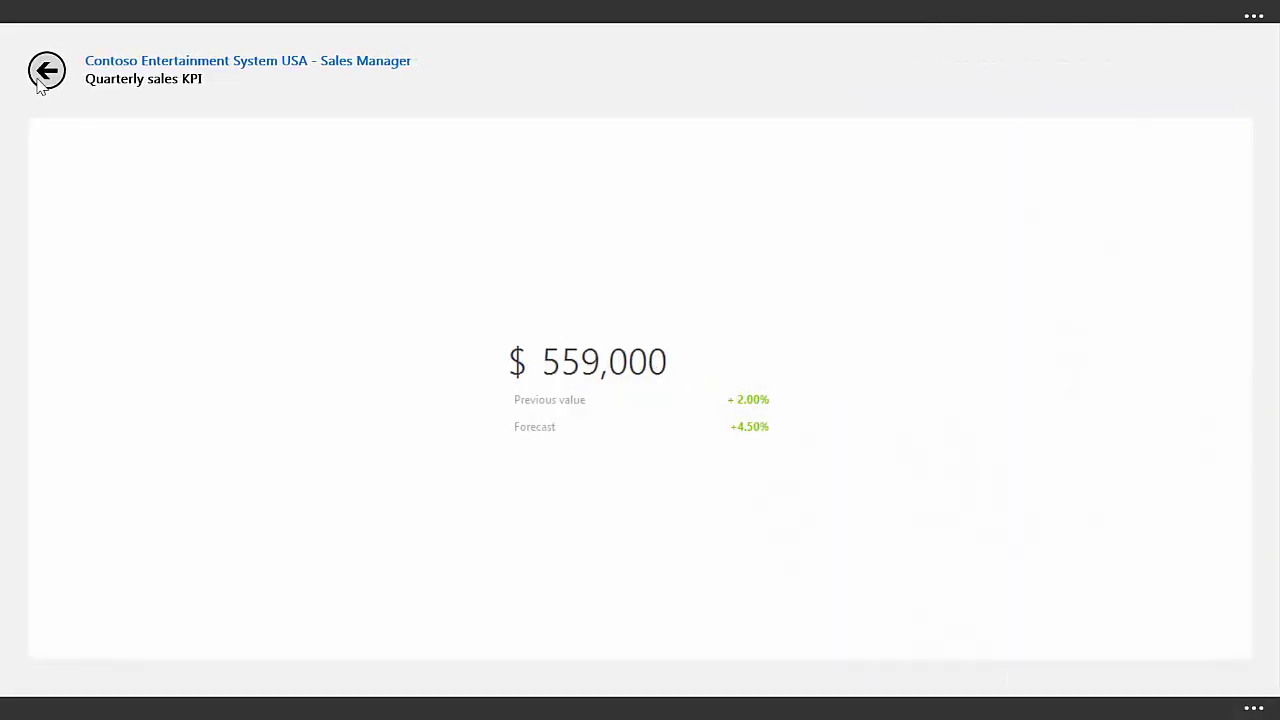
- Leave the Quarterly sales KPI page and scroll the dashboard back to its start
left_click(47, 70)
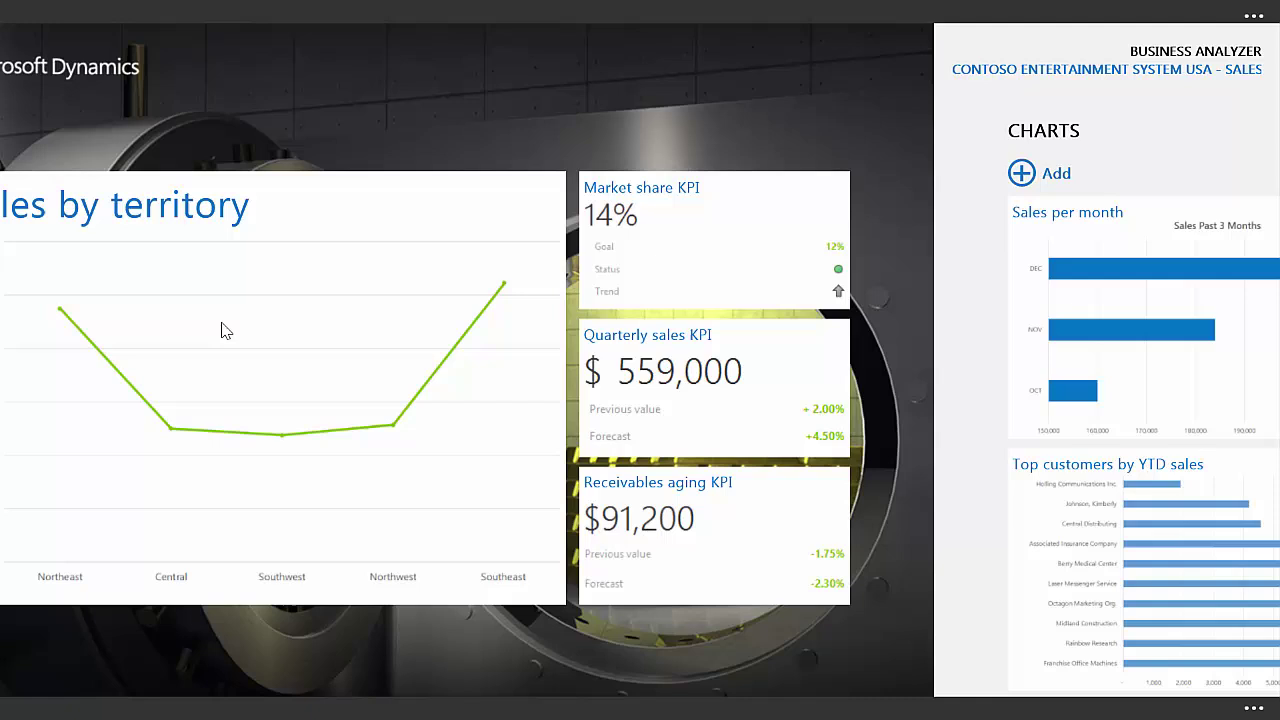
scroll(363, 112, "left", 1)
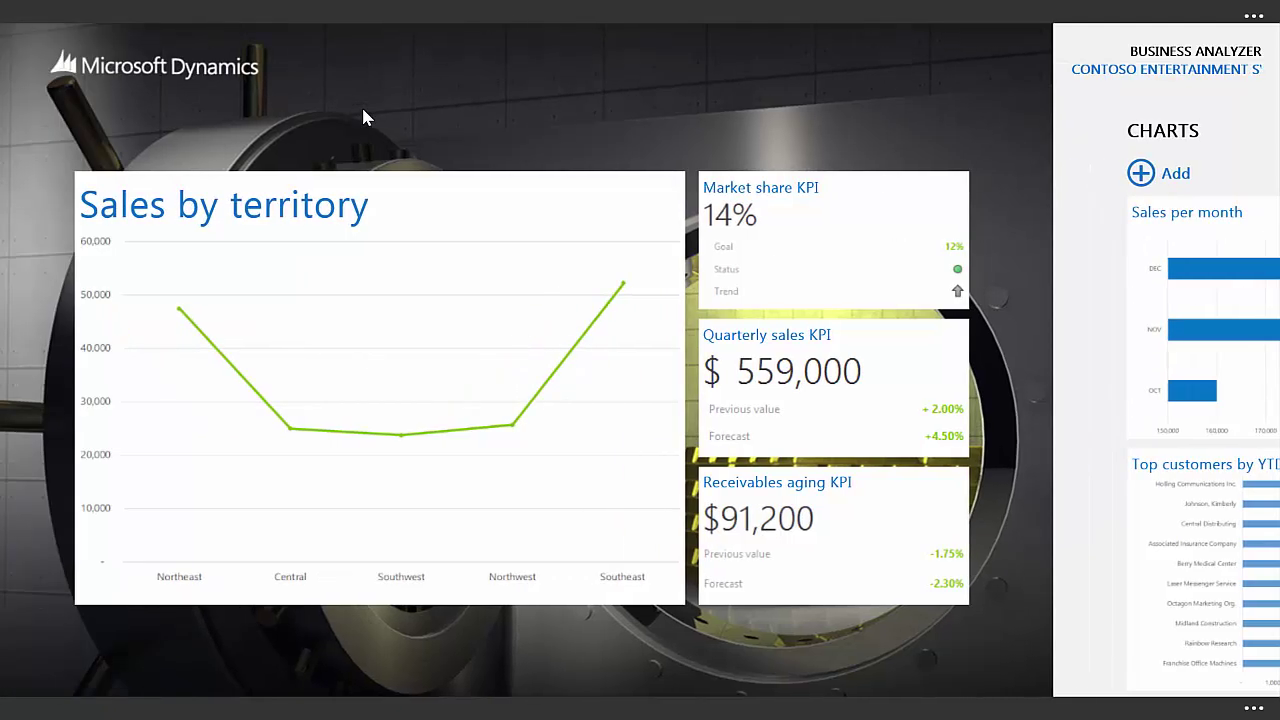